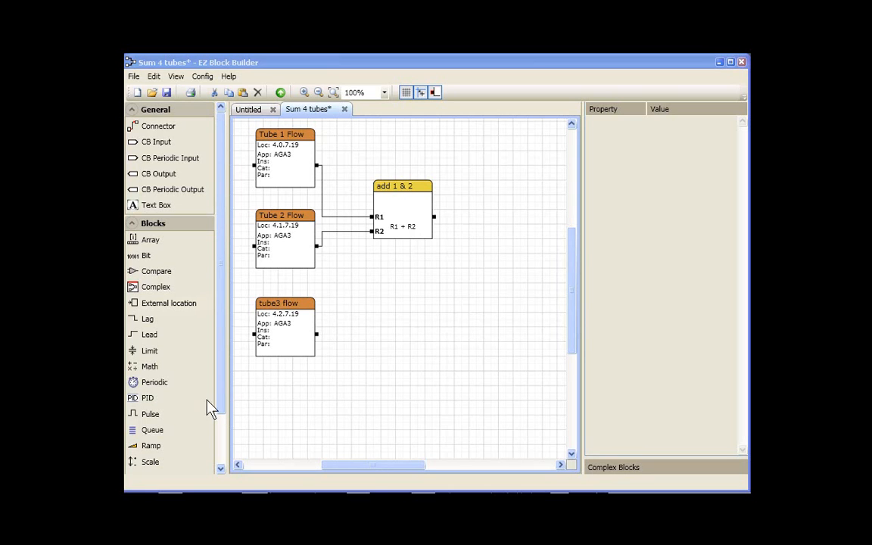
Add an External location block below tube3 flow and name it "Tube 4 flow".
drag(175, 305, 286, 406)
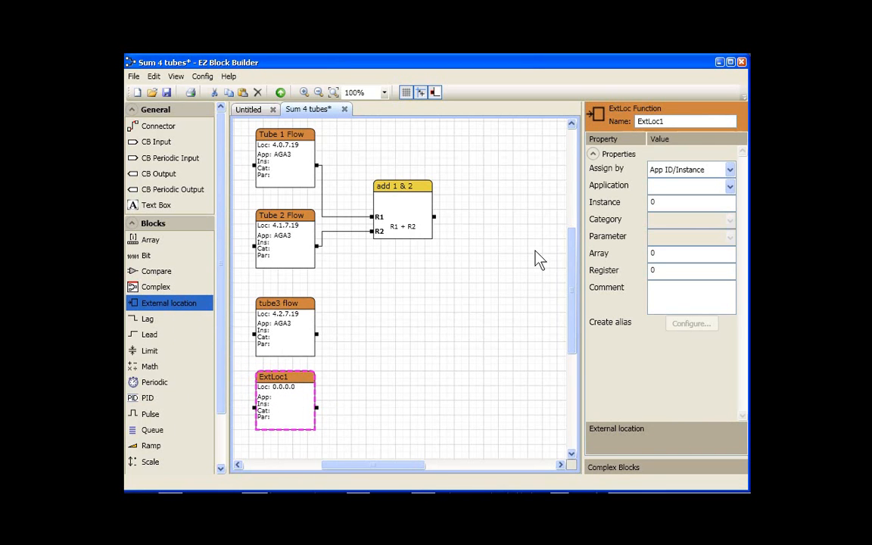
drag(666, 121, 612, 122)
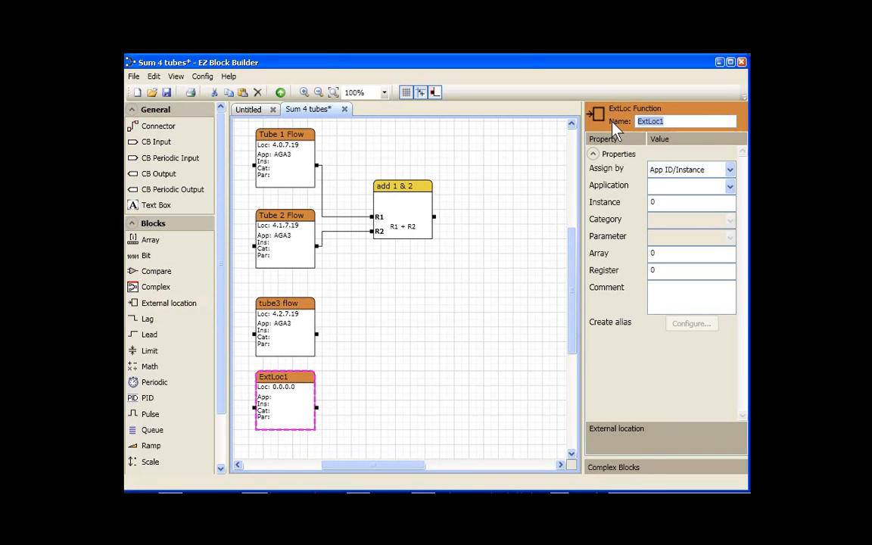
text(Tube 4 flow)
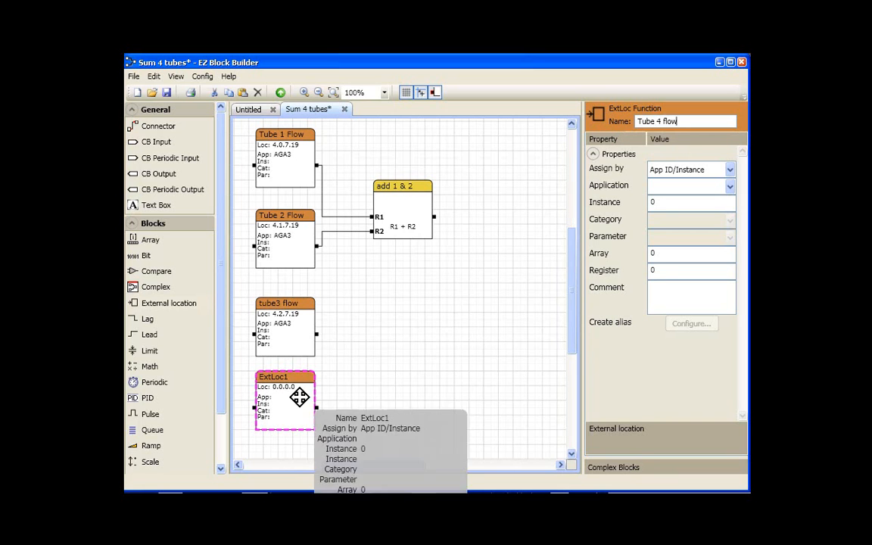
click(345, 379)
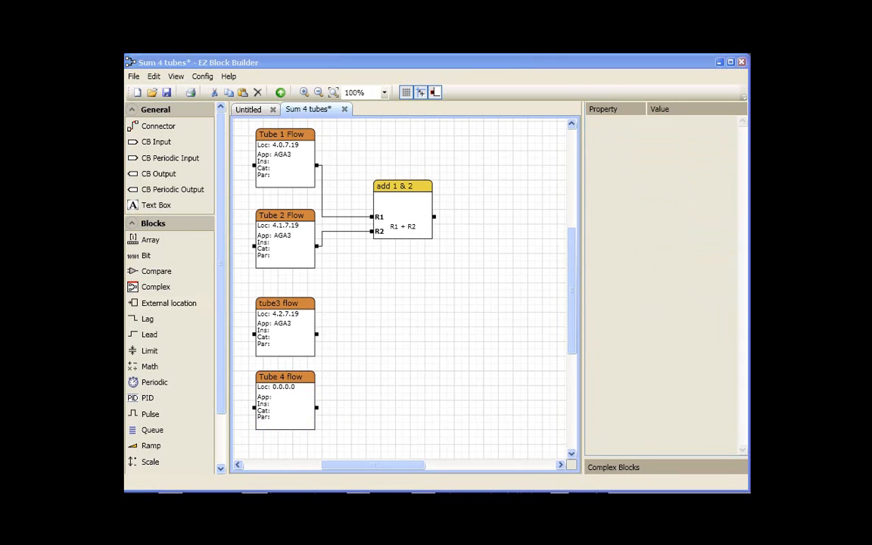
Set the Tube 4 flow block's application to AGA3.
click(301, 386)
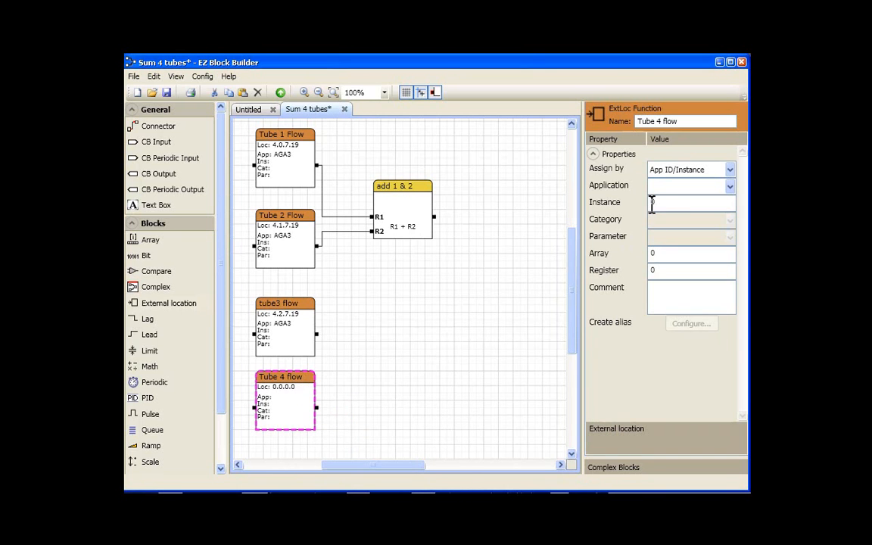
click(730, 187)
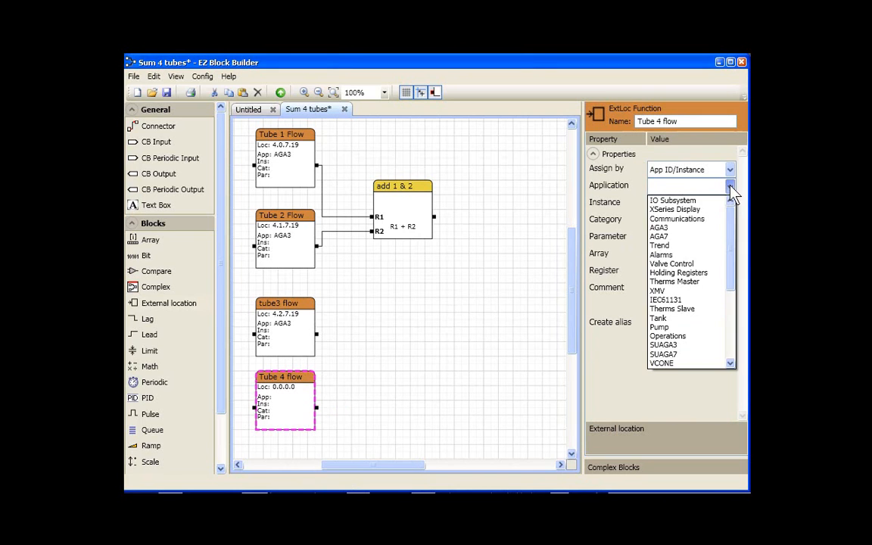
click(660, 228)
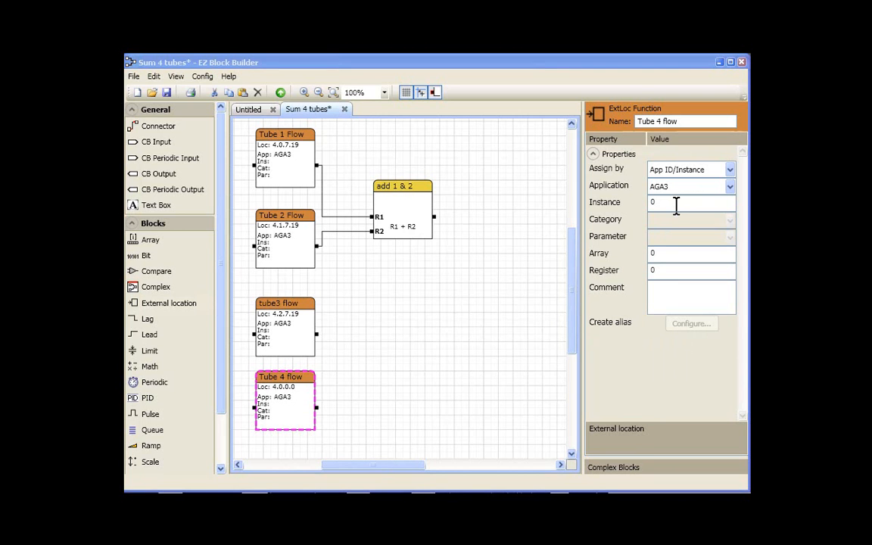
Compare with tube3 flow's properties and set Tube 4 flow's instance to 3.
click(295, 319)
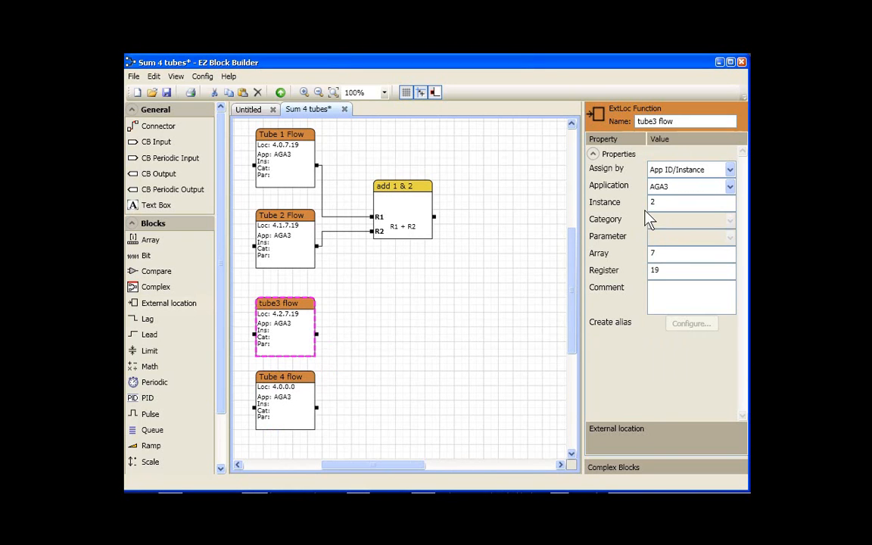
click(302, 381)
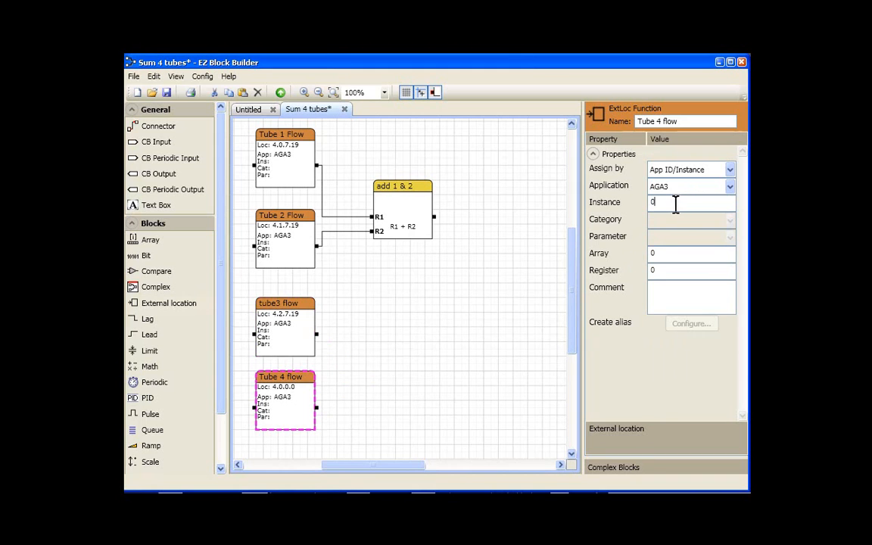
text(3)
click(409, 389)
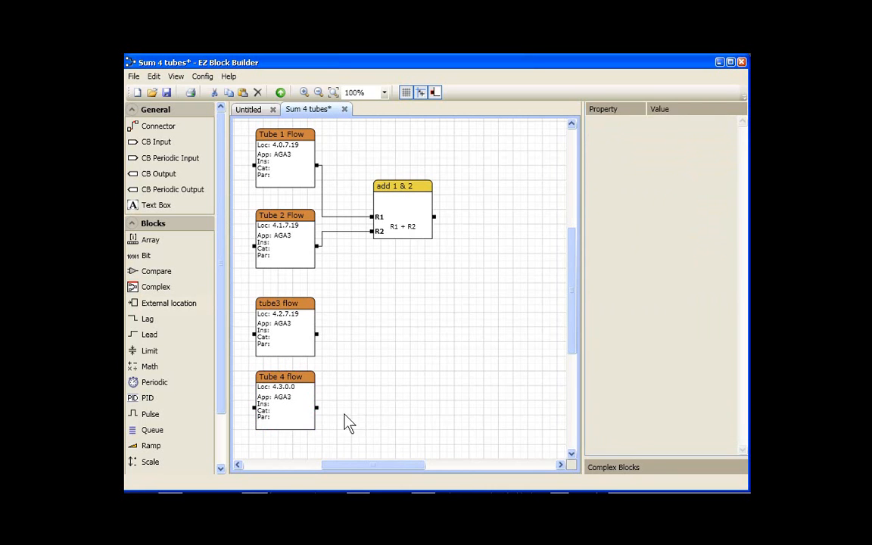
Set Tube 4 flow's array to 7 and register to 19.
click(301, 405)
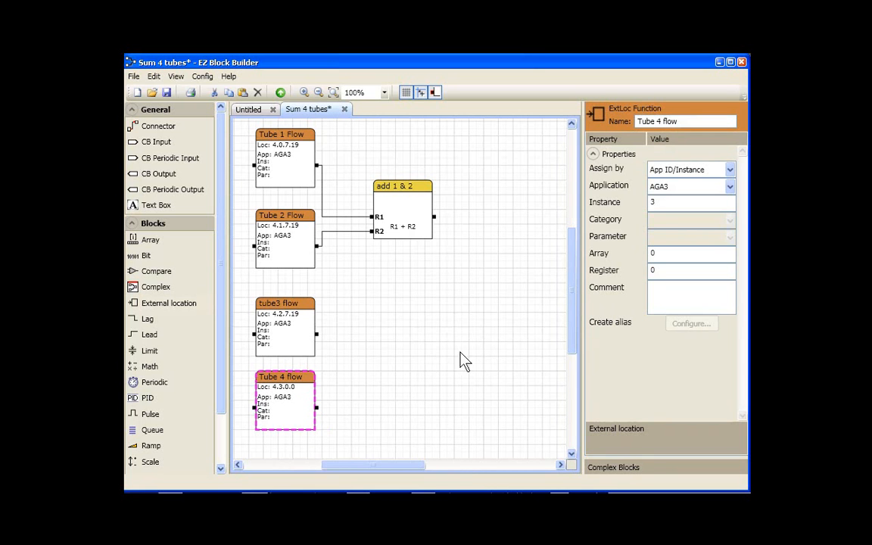
click(657, 255)
text(7)
click(661, 271)
text(19)
click(477, 358)
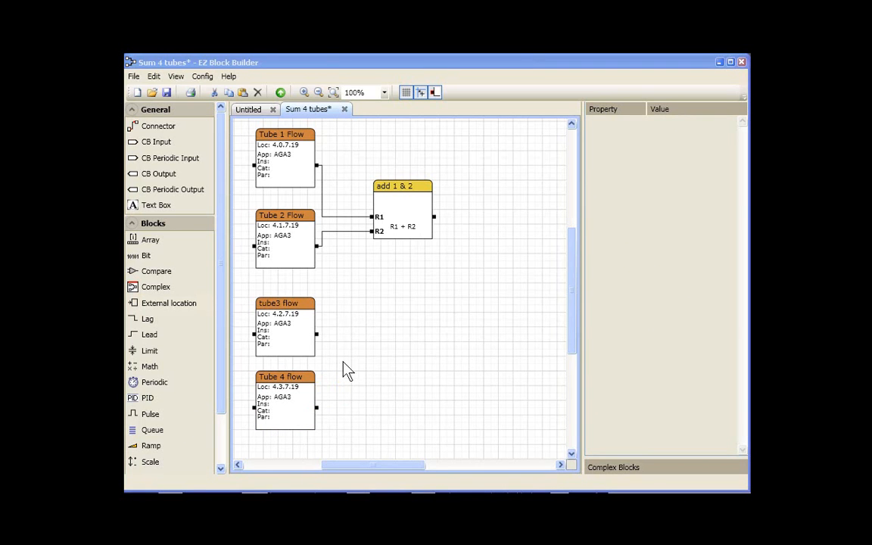
Add a Math block beside tube3 flow, name it "add 3 & 4", and set its operation to R1 + R2.
mouse_move(288, 166)
click(151, 367)
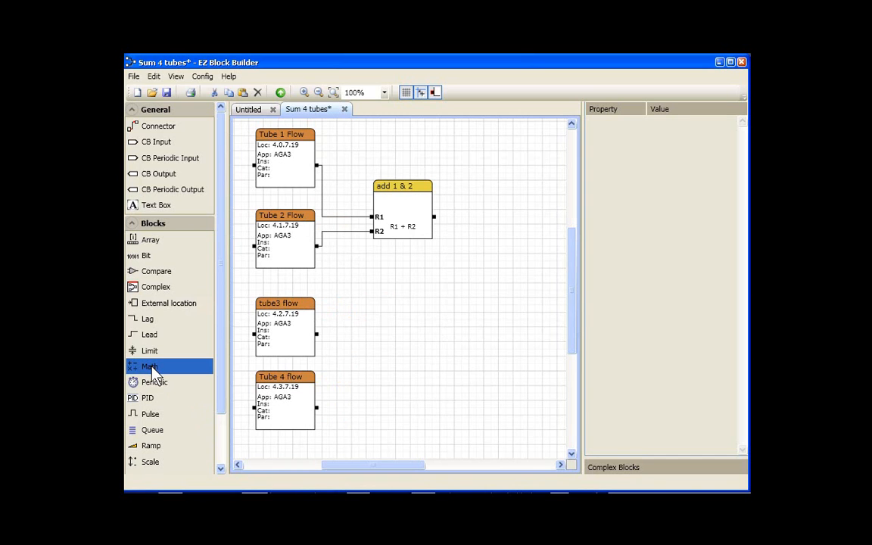
drag(152, 369, 405, 343)
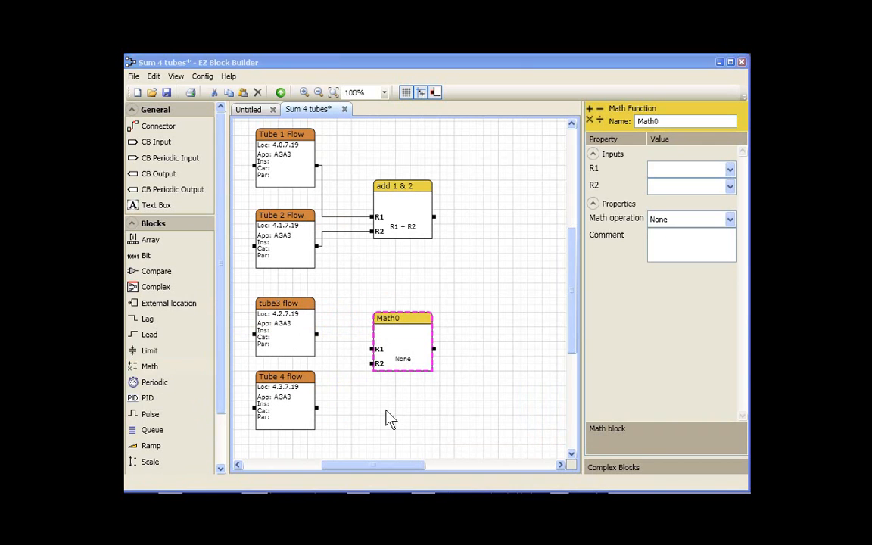
click(409, 324)
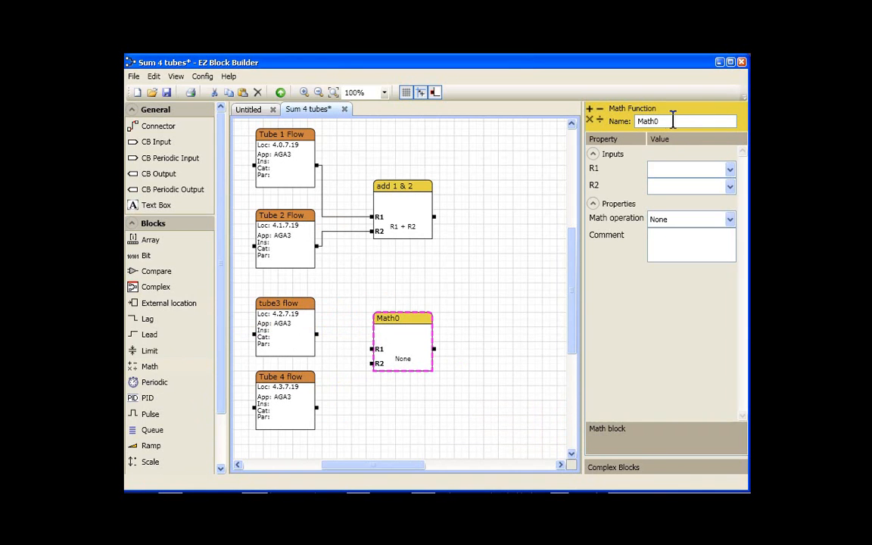
drag(679, 119, 636, 122)
text(add 3 & 4)
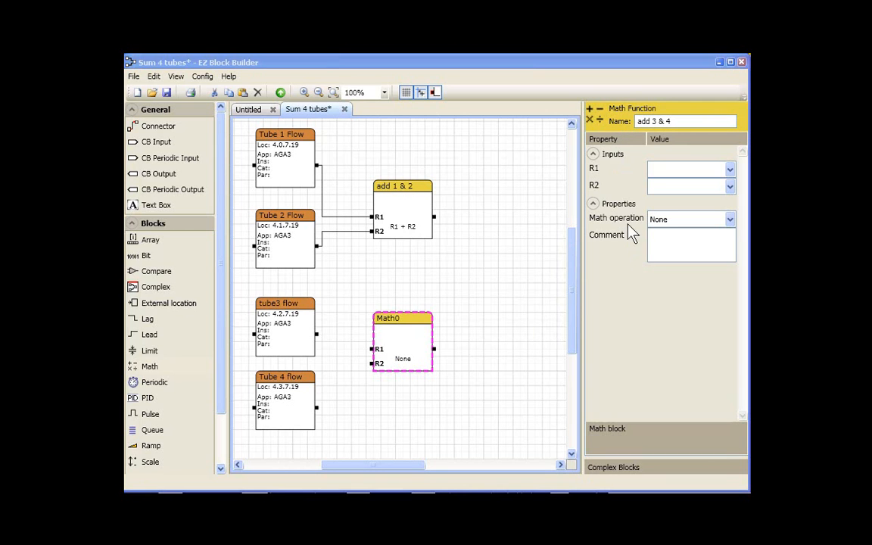
click(729, 220)
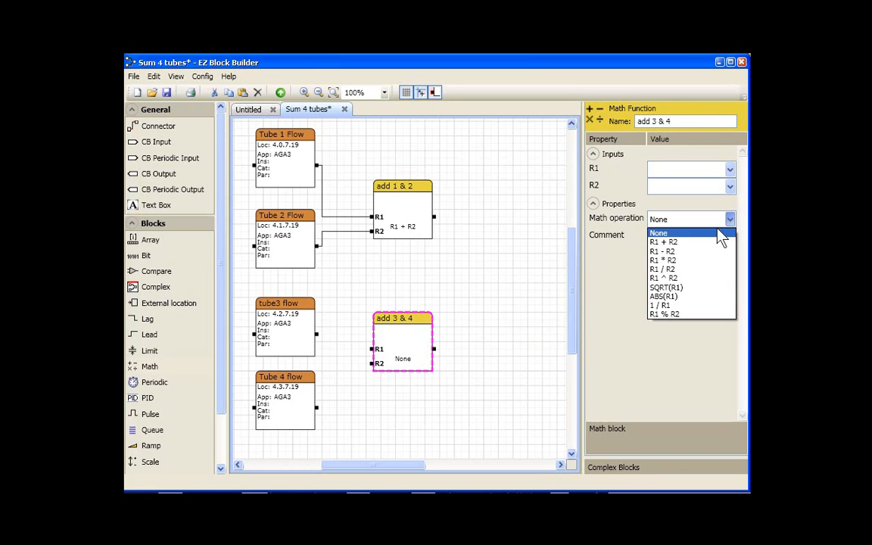
click(676, 250)
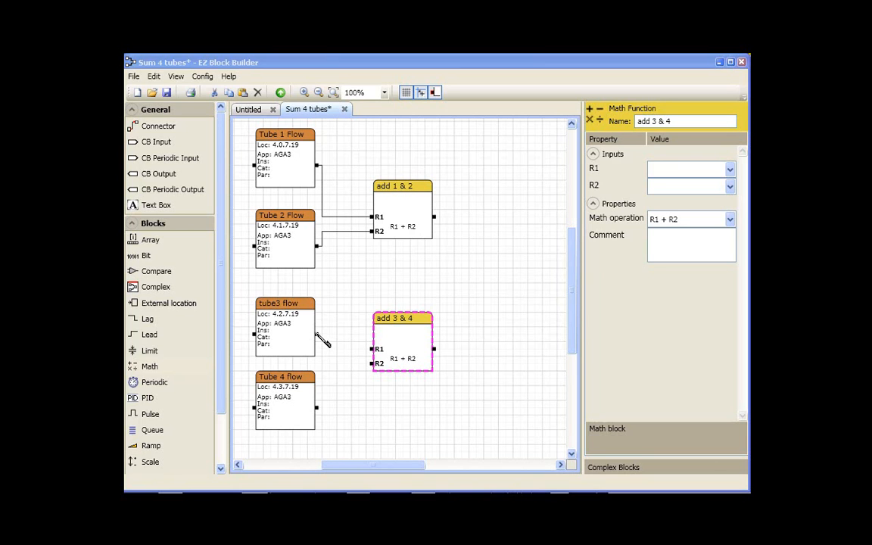
Connect tube3 flow's output to R1 and Tube 4 flow's output to R2 of add 3 & 4.
drag(317, 335, 377, 352)
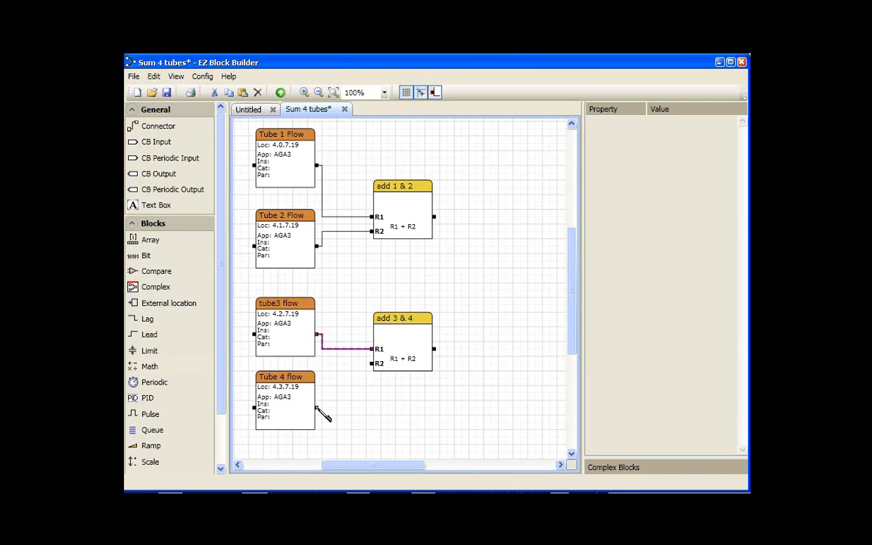
drag(317, 407, 376, 369)
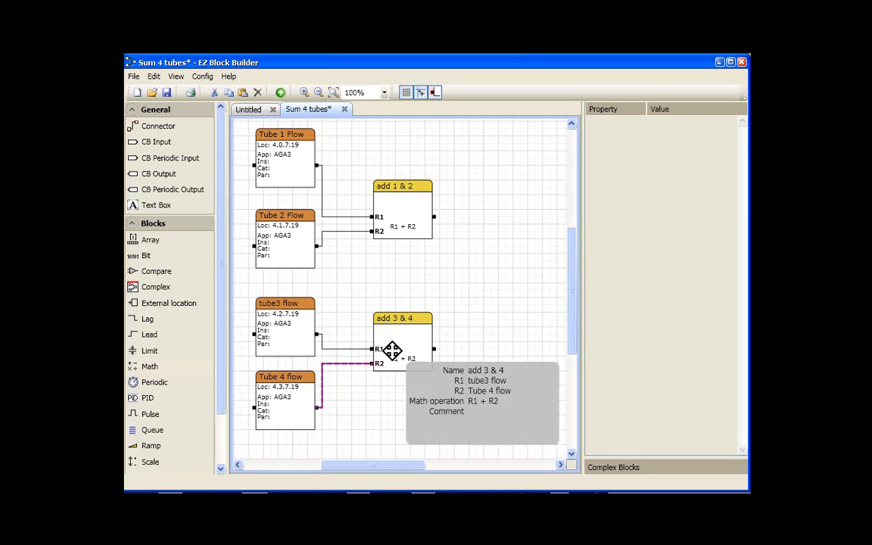
click(398, 327)
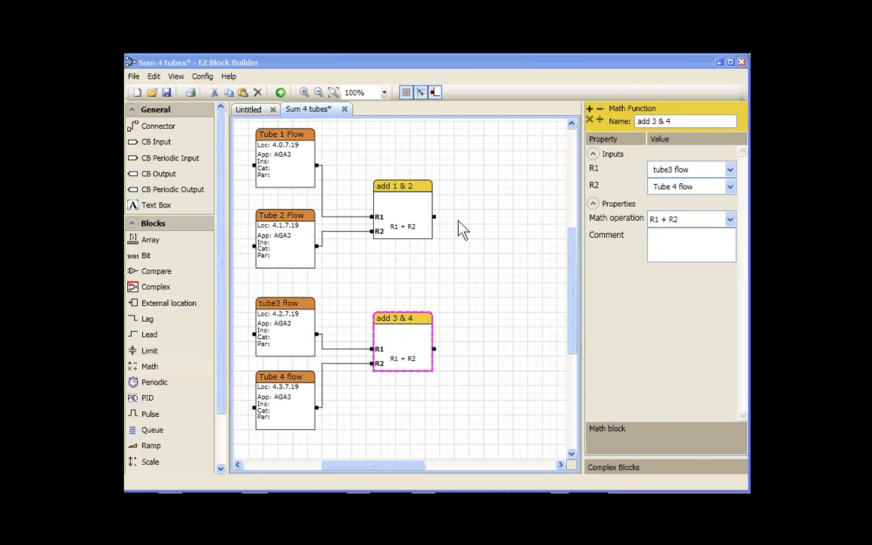
Add another Math block to the right and wire add 1 & 2 into R1 and add 3 & 4 into R2.
mouse_move(407, 325)
drag(148, 366, 499, 267)
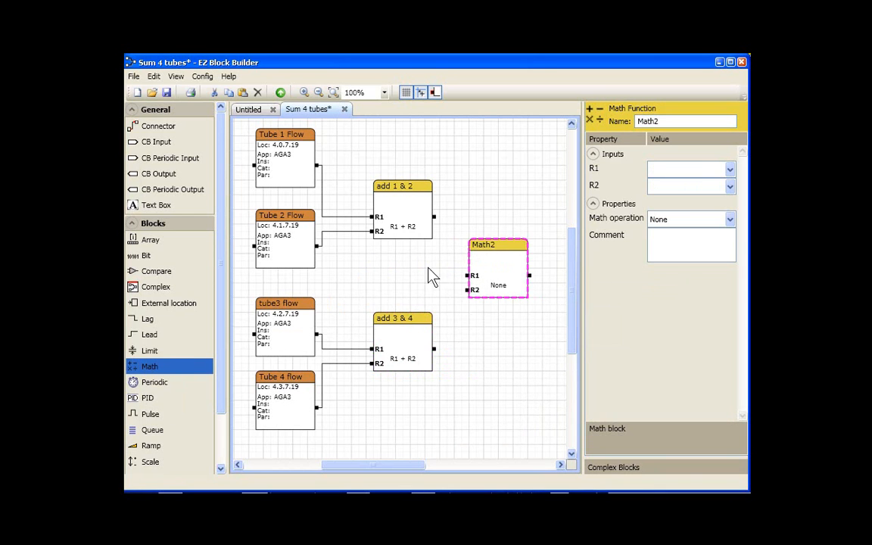
drag(435, 218, 468, 277)
drag(438, 353, 465, 291)
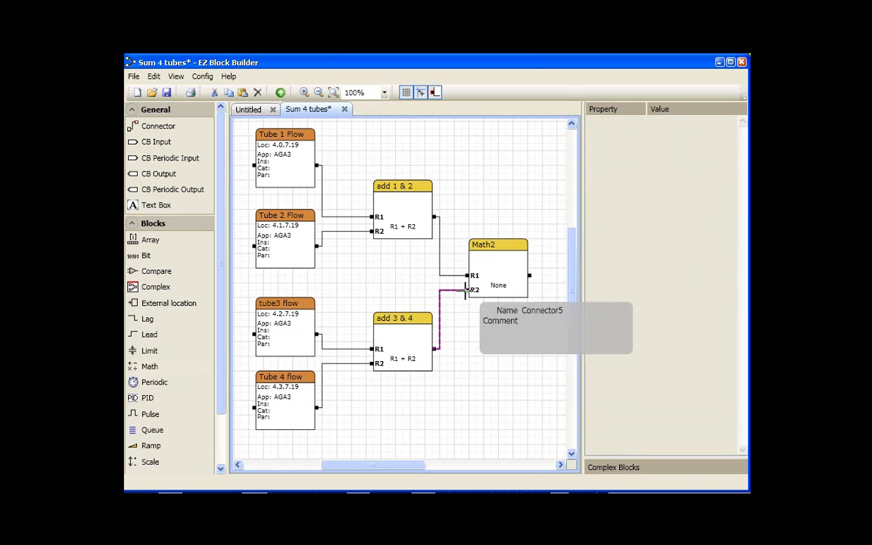
click(506, 245)
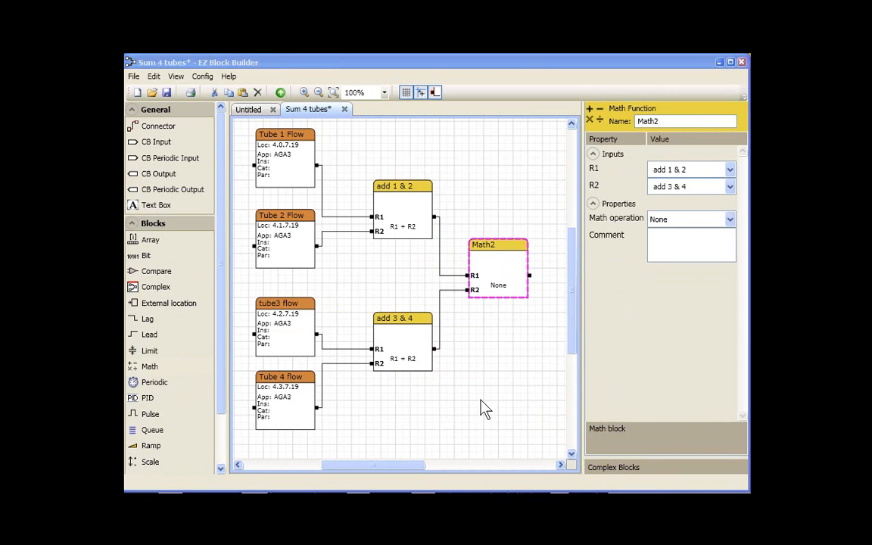
Set the new Math block's operation to R1 + R2 and name it "Sum All".
click(728, 220)
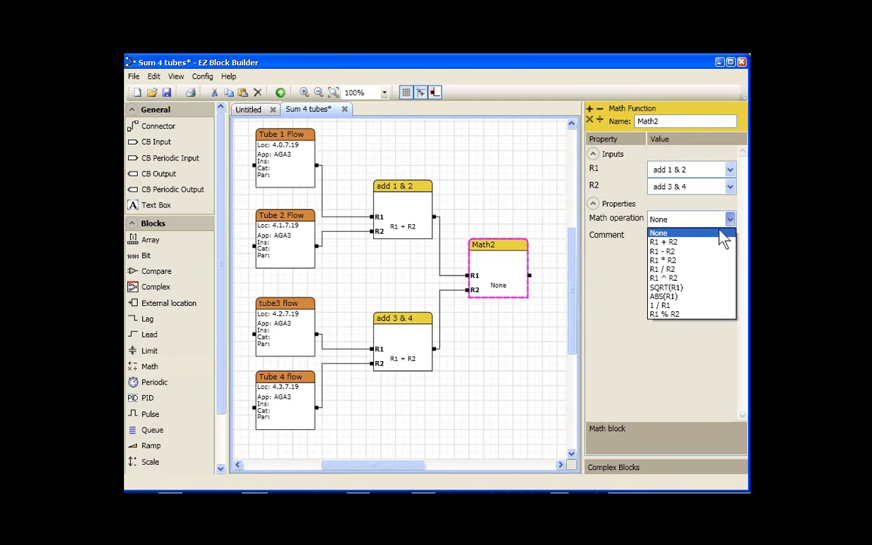
click(672, 241)
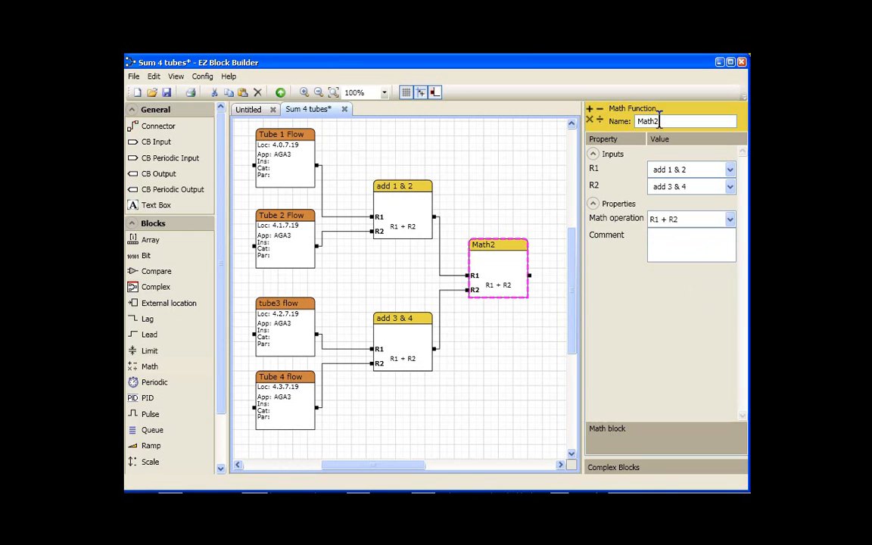
drag(663, 122, 636, 123)
text(Sum All)
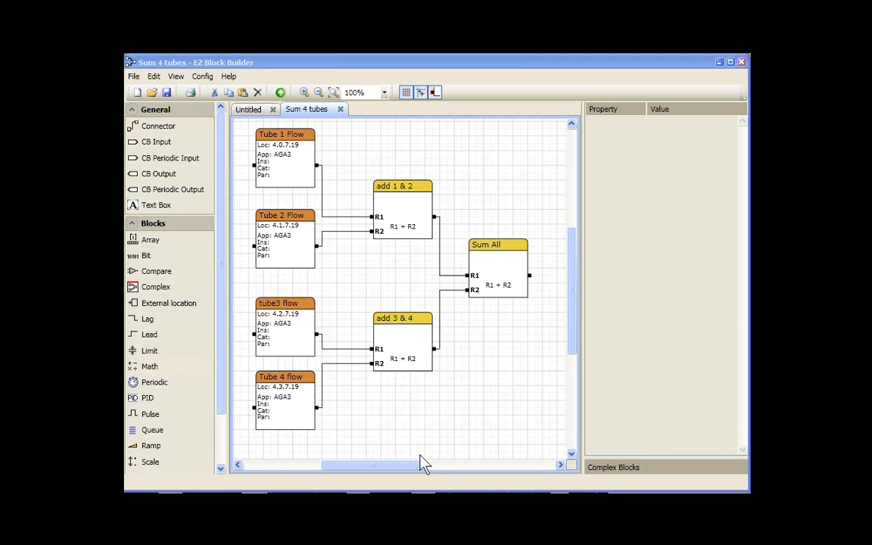
Open the device communication configuration and accept its settings.
click(203, 77)
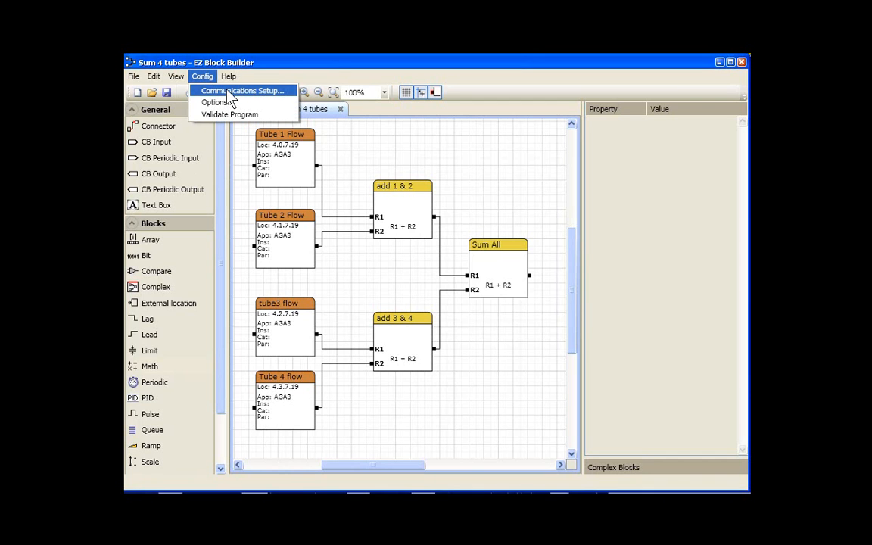
click(229, 91)
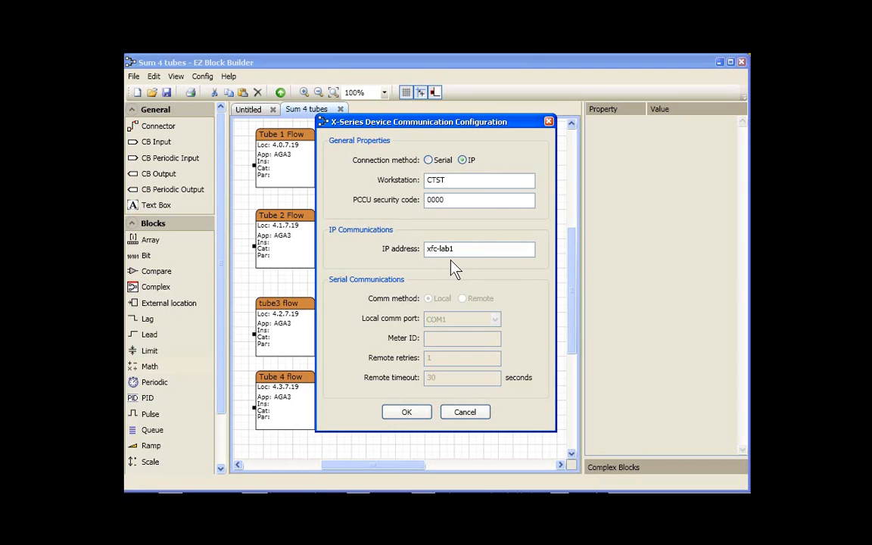
click(406, 414)
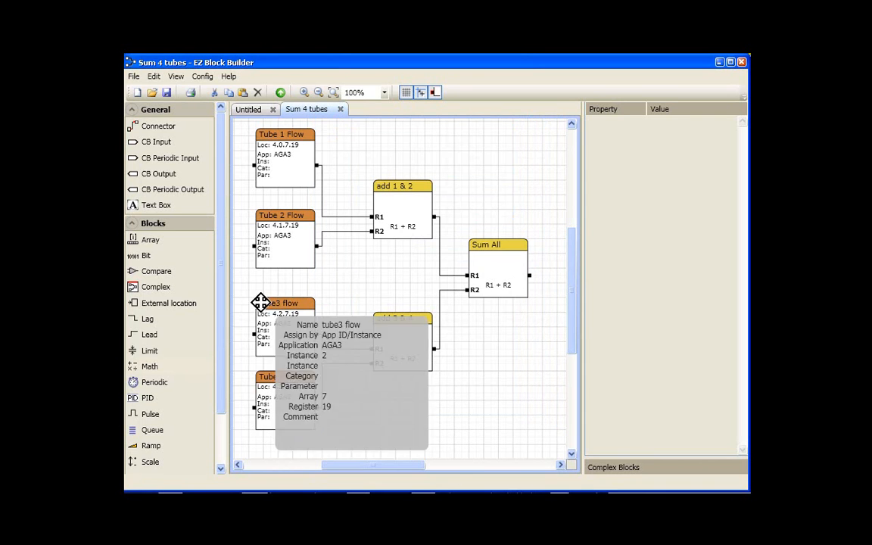
Save the program to the device into the Operations slot, instance 0, overwriting the existing application, and close the dialog.
click(133, 76)
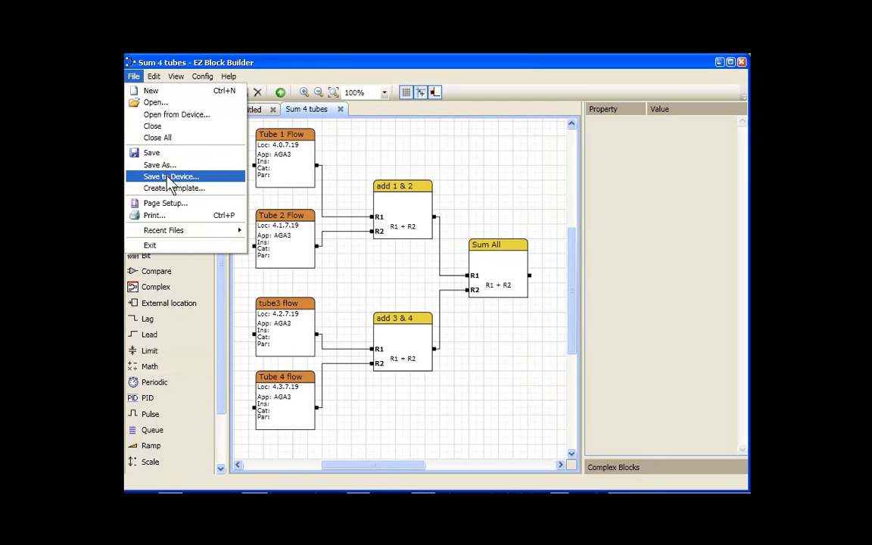
click(169, 177)
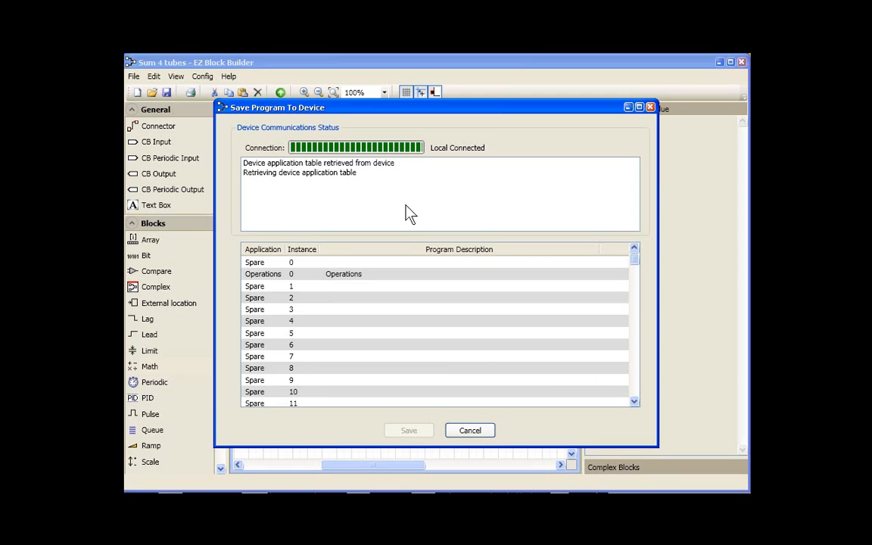
click(337, 274)
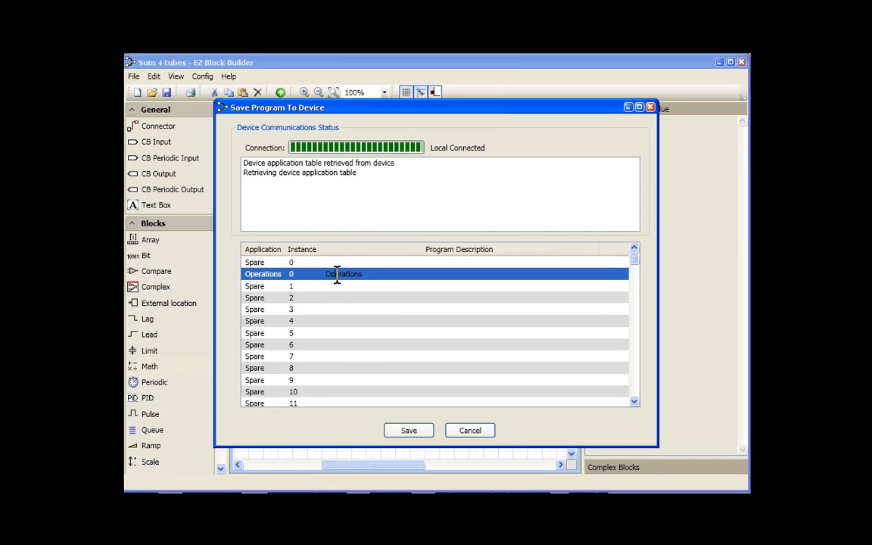
click(410, 436)
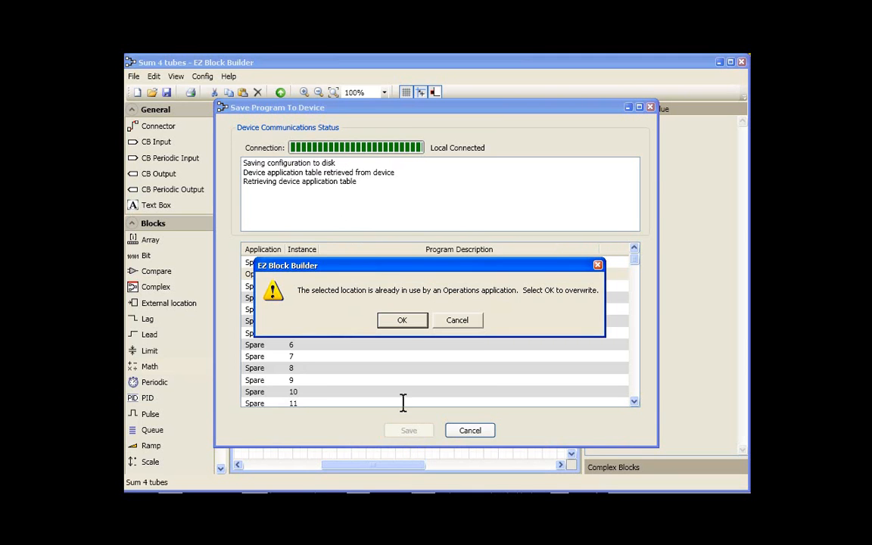
click(402, 320)
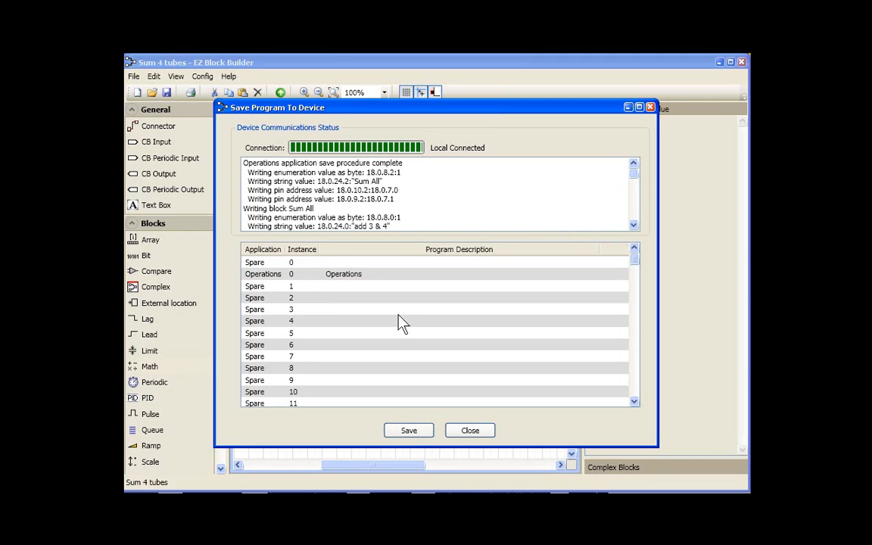
click(467, 432)
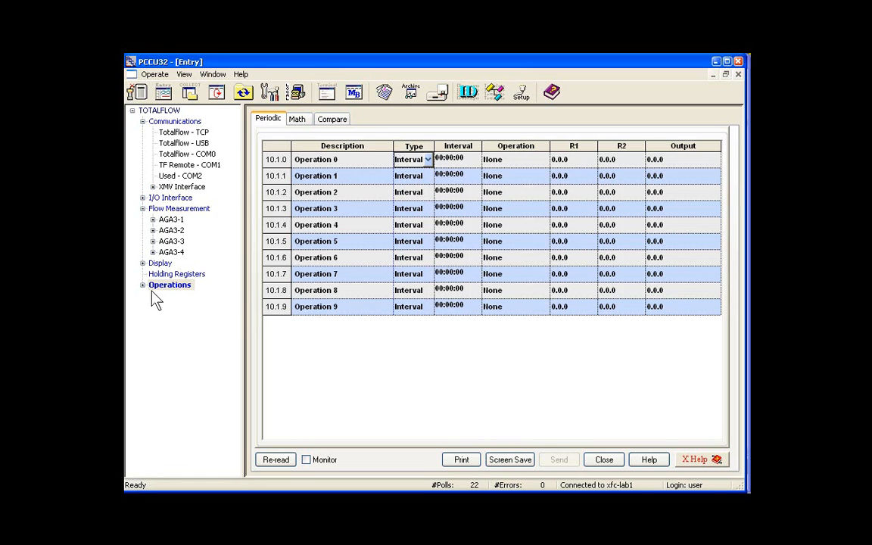
In PCCU32, expand Operations and open the Math operations view.
double_click(149, 287)
click(298, 121)
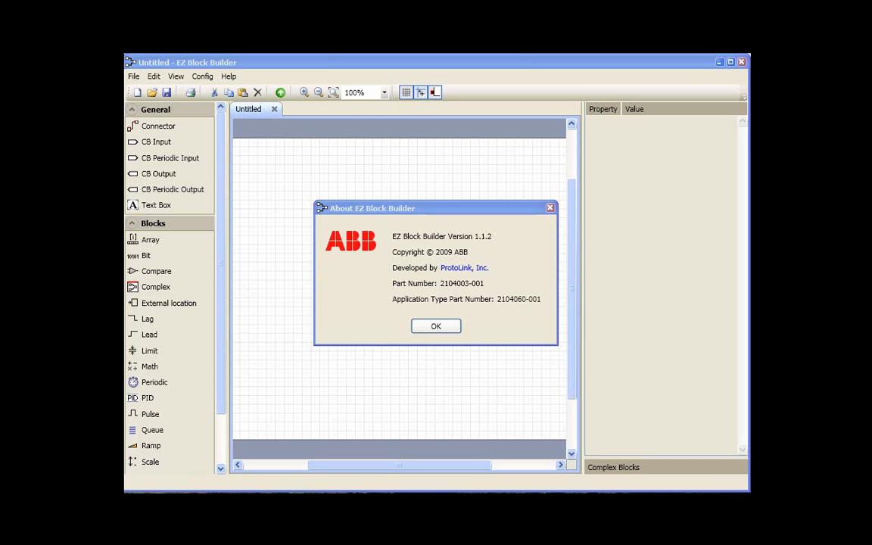
Close the About dialog and open the EZ Block Builder User Guide.
click(449, 330)
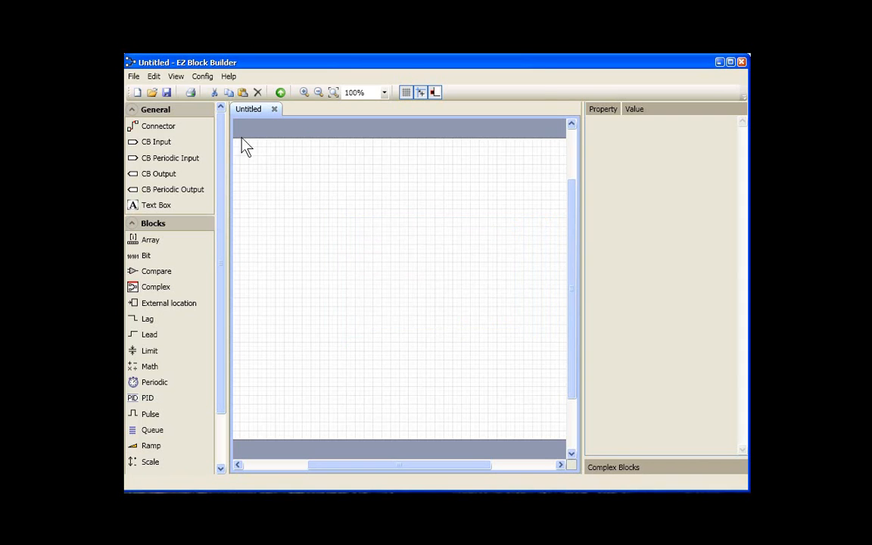
click(230, 78)
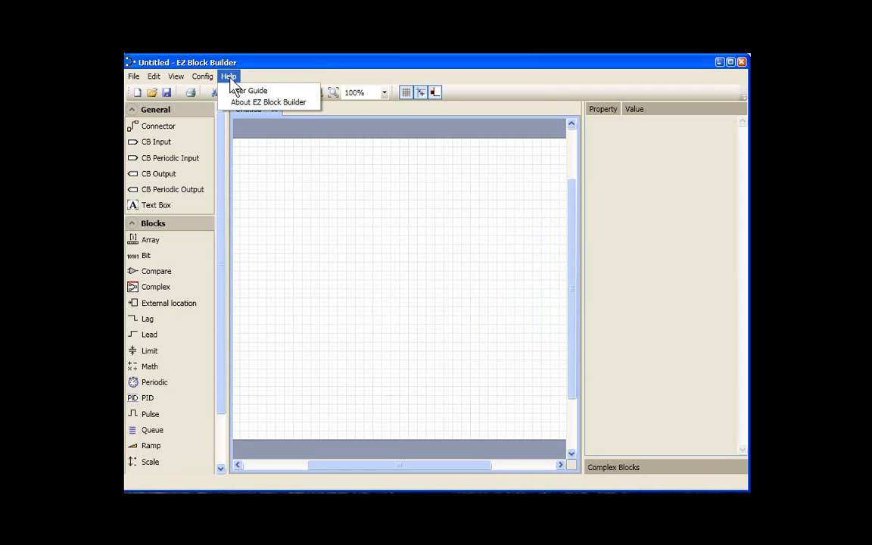
click(250, 91)
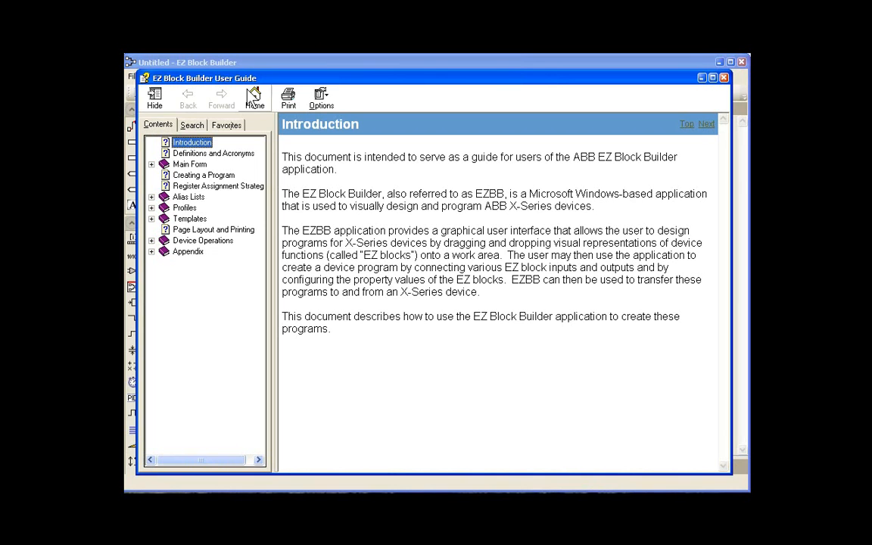